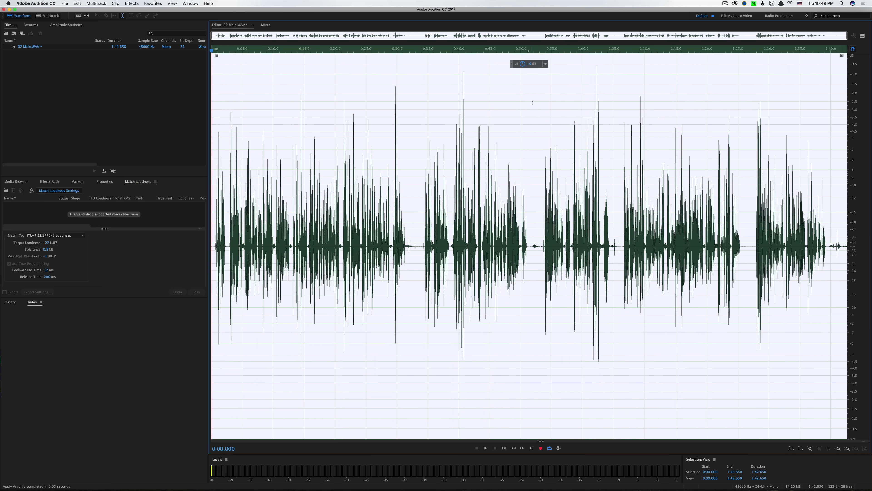
Commit the 13.5 dB gain boost to the voice recording in Audition's waveform
left_click(533, 102)
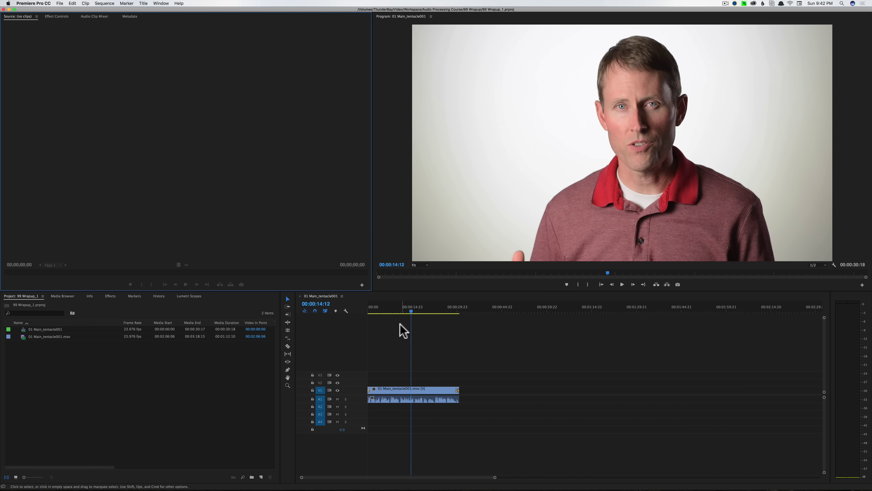
Open File > Export > Media for the active 01 Main_tentacle001 timeline
left_click(404, 299)
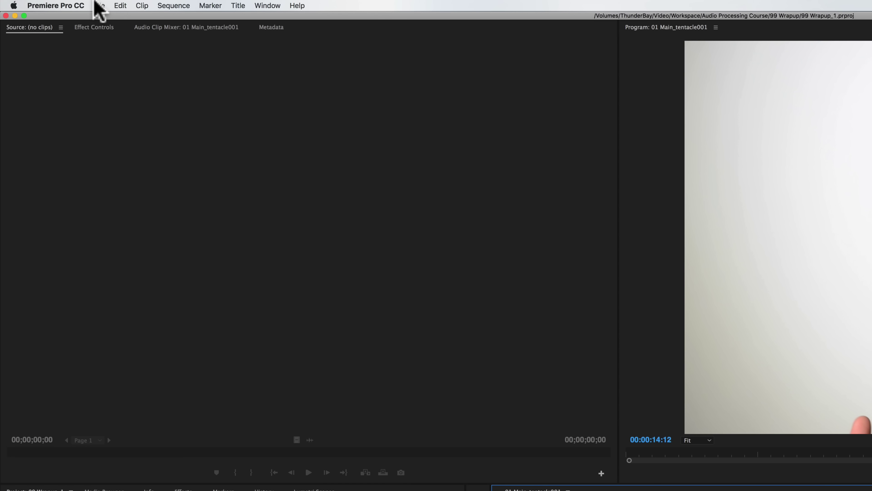
left_click(59, 3)
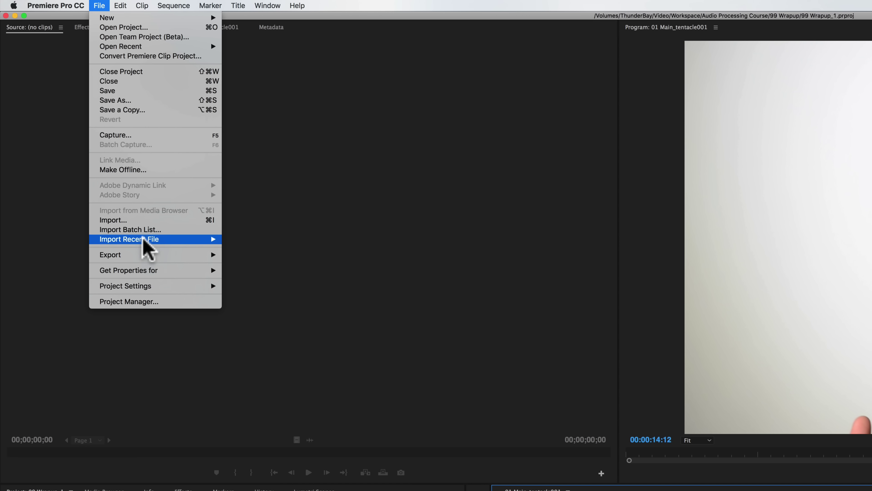
mouse_move(210, 254)
left_click(299, 254)
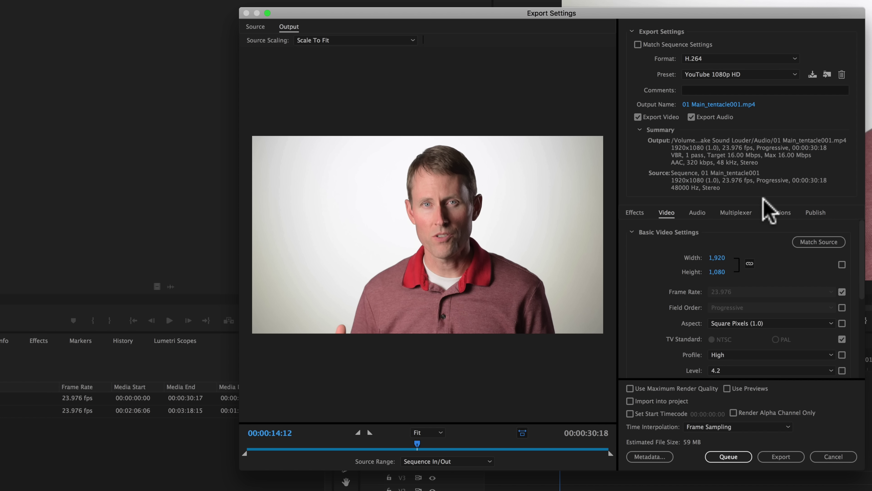
Enable Loudness Normalization in the Effects tab using the ITU BS.1770-3 standard
left_click(634, 214)
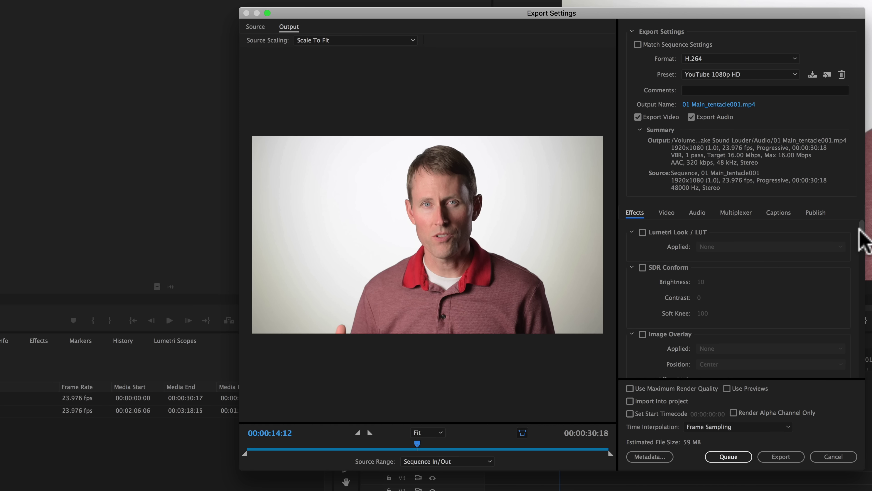
left_click_drag(859, 231, 862, 352)
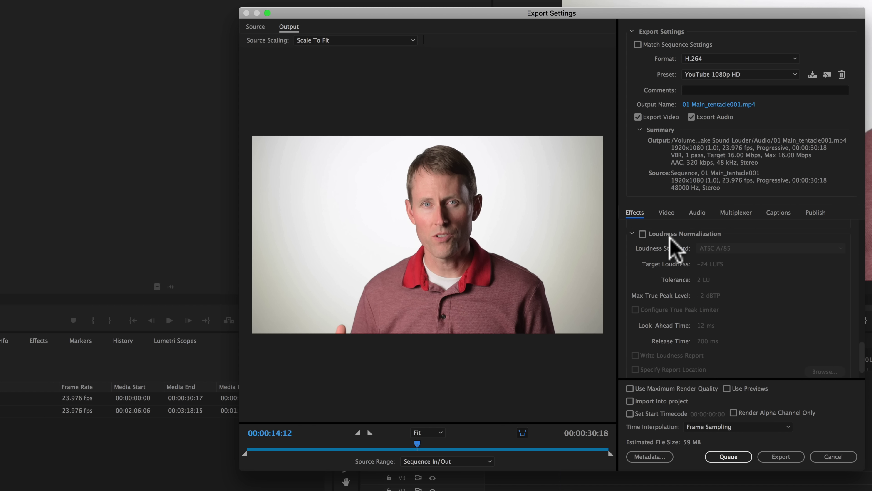
left_click(642, 234)
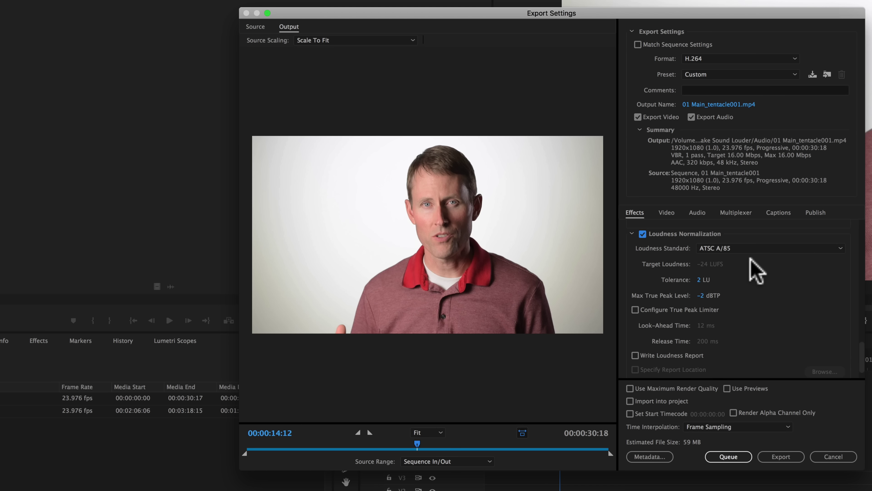
left_click(763, 248)
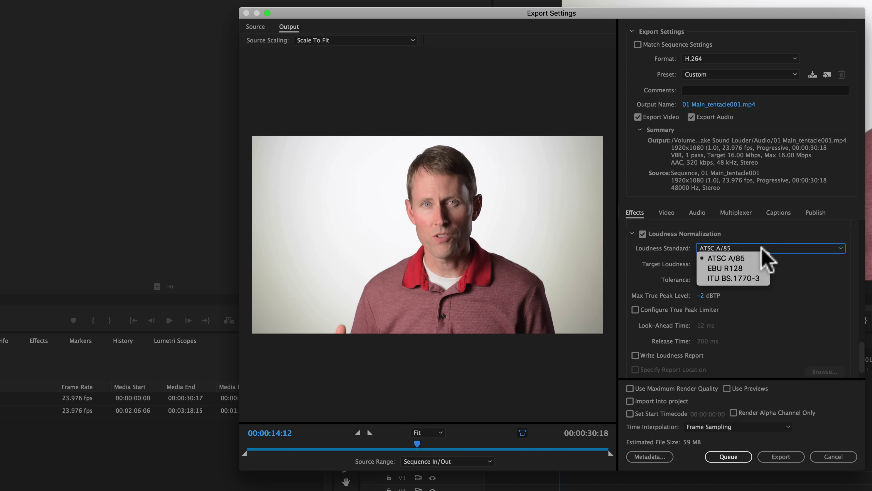
left_click(733, 278)
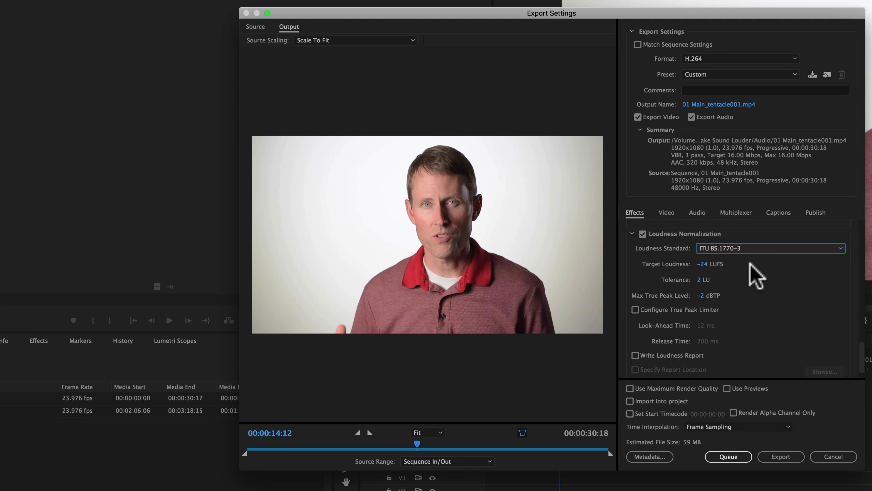
Compare the EBU R128 defaults, then keep ITU BS.1770-3 with the target unchanged
left_click(725, 263)
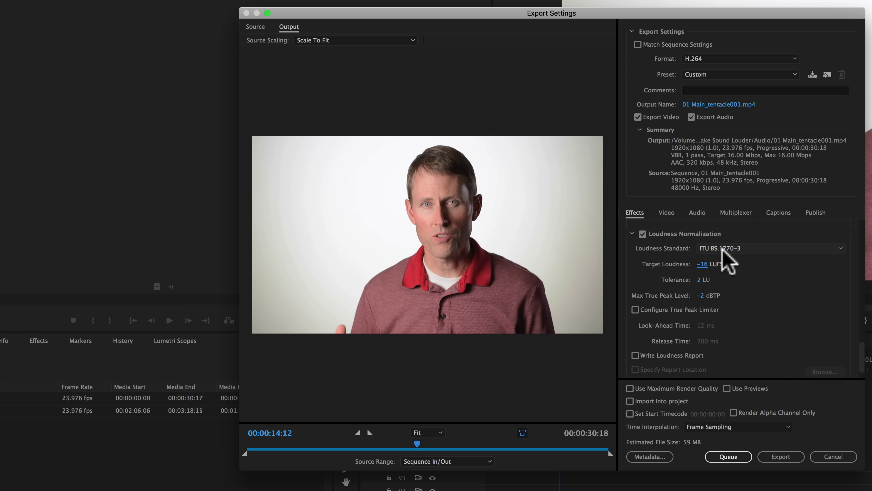
left_click(760, 249)
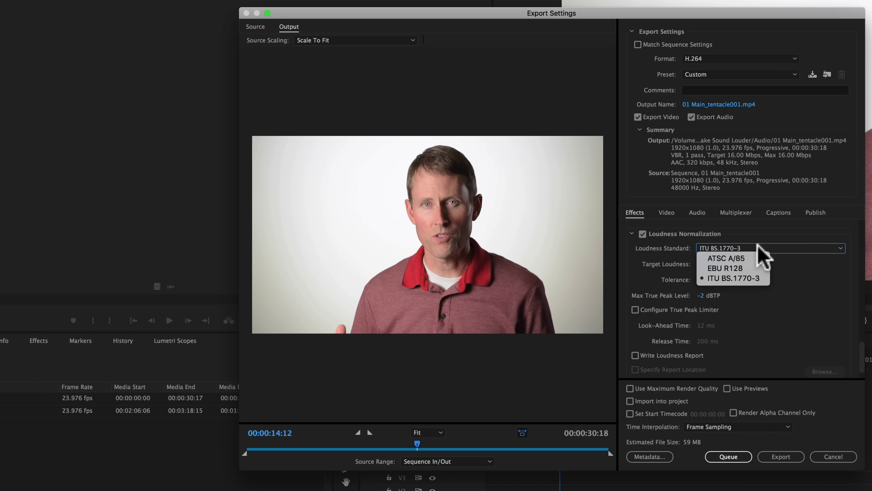
left_click(726, 269)
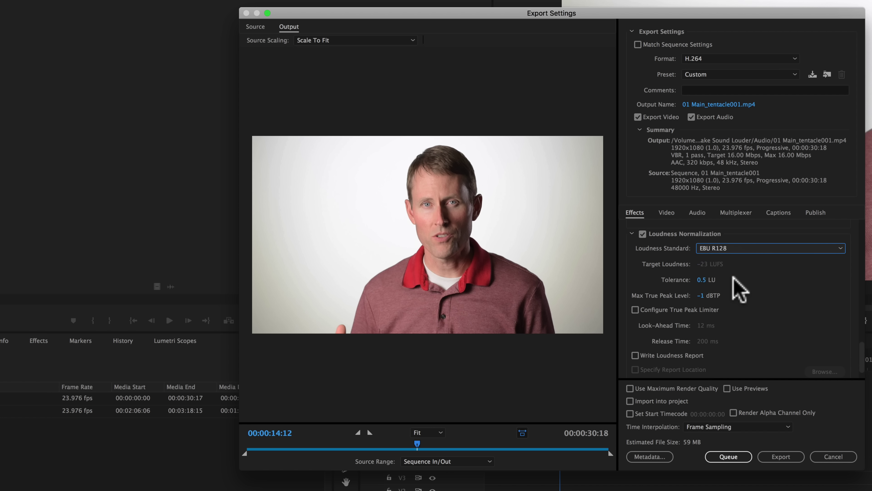
left_click(734, 246)
key("Escape")
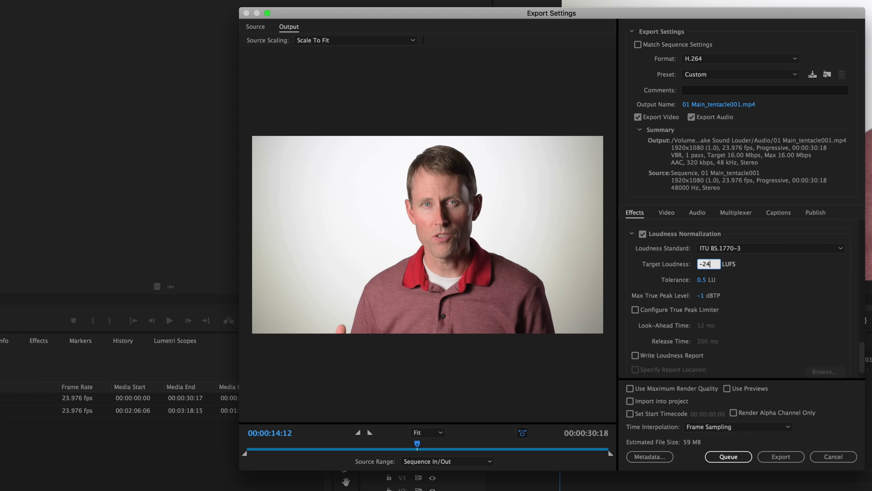
key("Return")
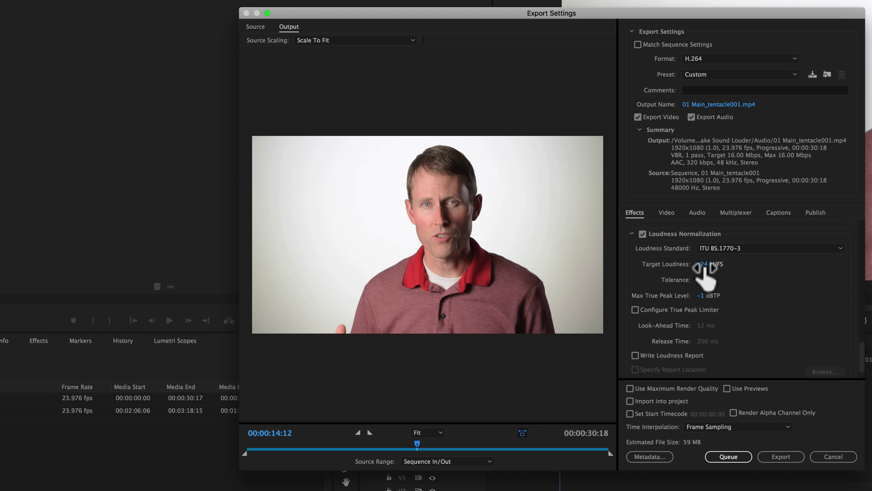
Set Target Loudness to -16 LUFS and Max True Peak to -1 dBTP
left_click(704, 266)
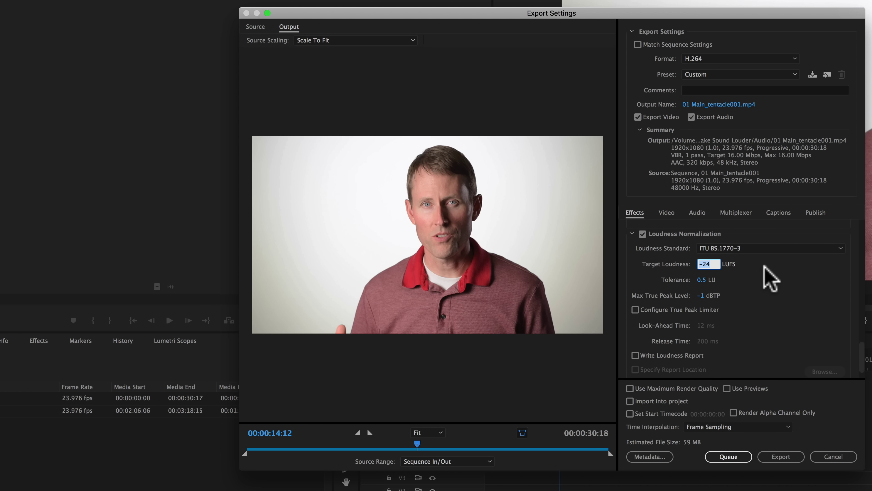
type("-16")
key("Return")
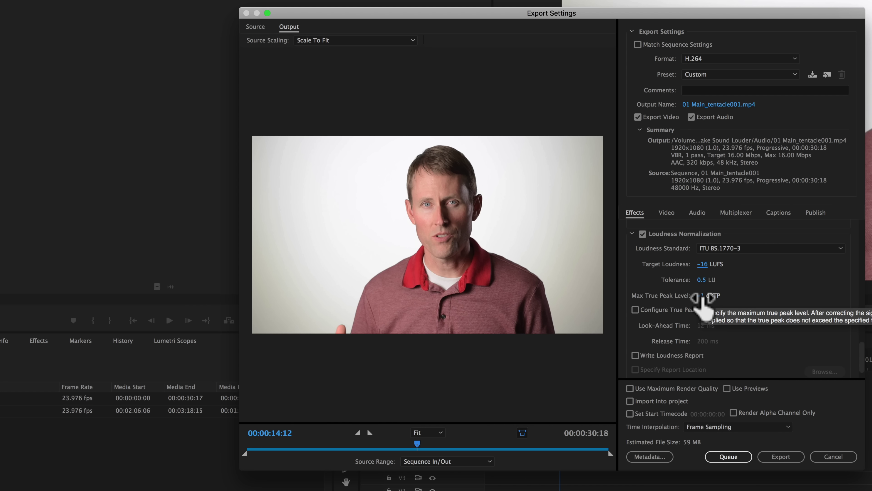
left_click(701, 295)
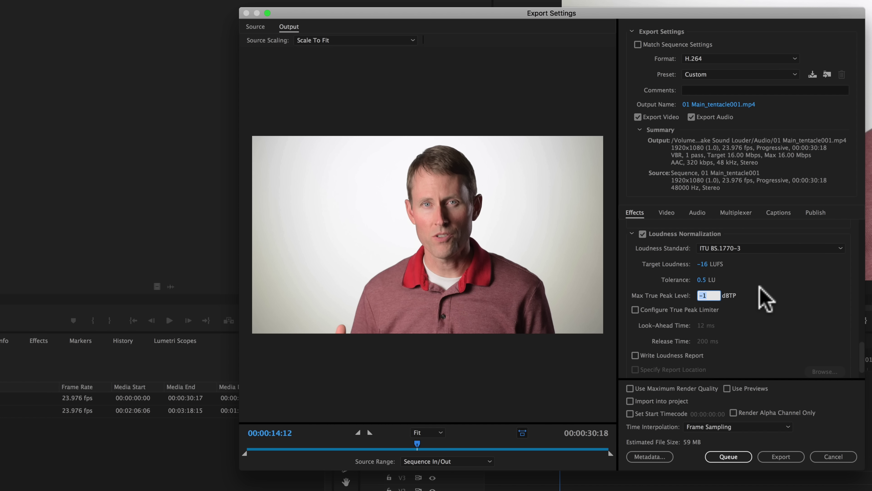
type("-1")
key("Return")
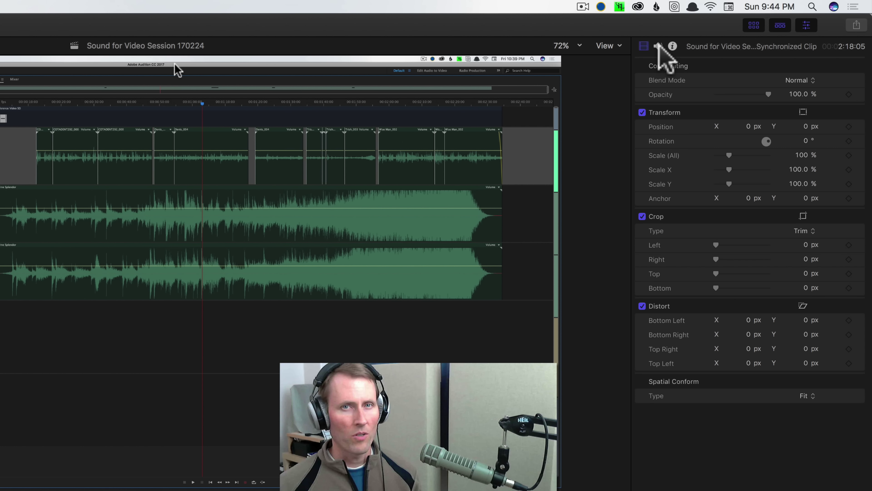
Show the Inspector's Audio tab with Volume and Audio Enhancements for the synchronized clip
left_click(707, 36)
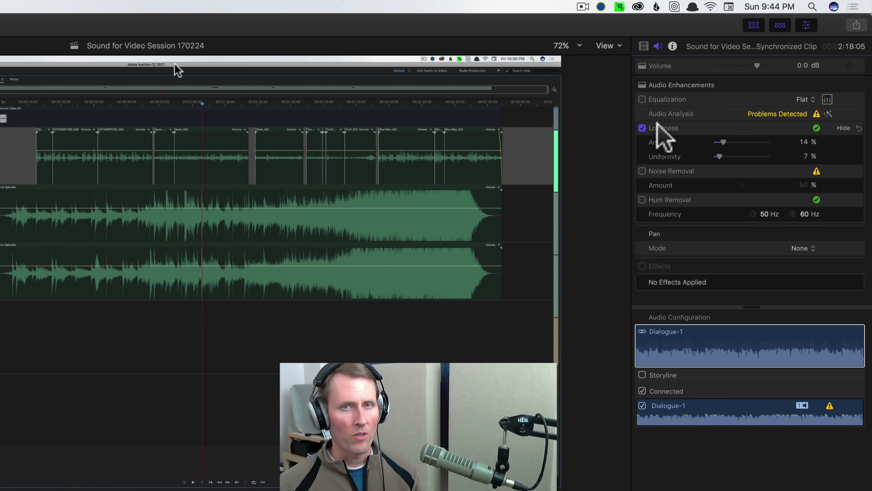
Toggle the Loudness enhancement off and back on to hear the difference
left_click(642, 128)
left_click(643, 127)
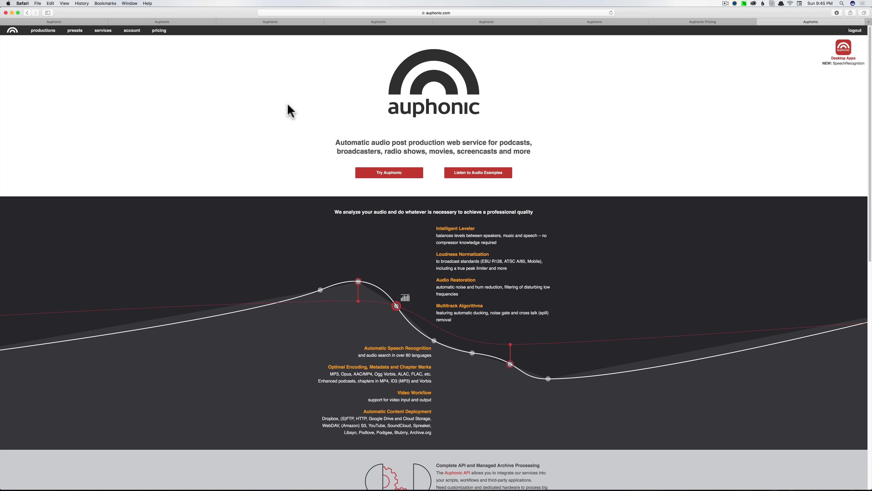
Open the 10 Sample Audio Raw production for editing and glance at the presets list
left_click(383, 174)
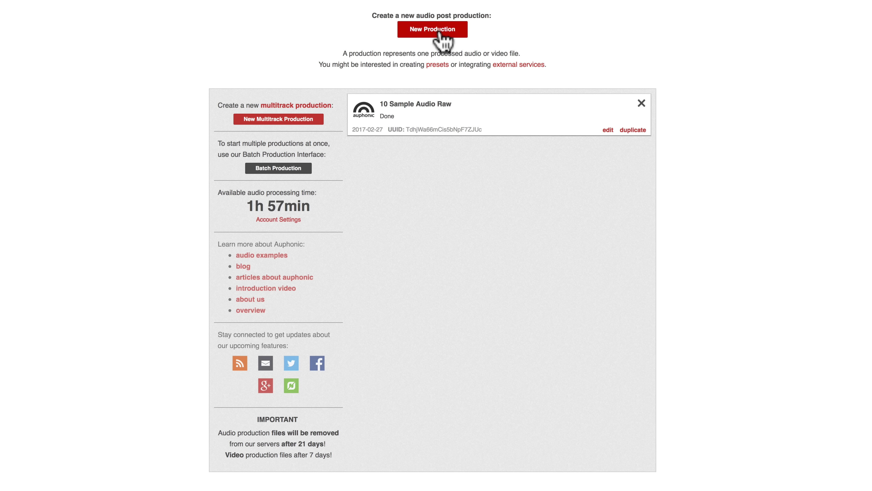
left_click(607, 130)
left_click(504, 13)
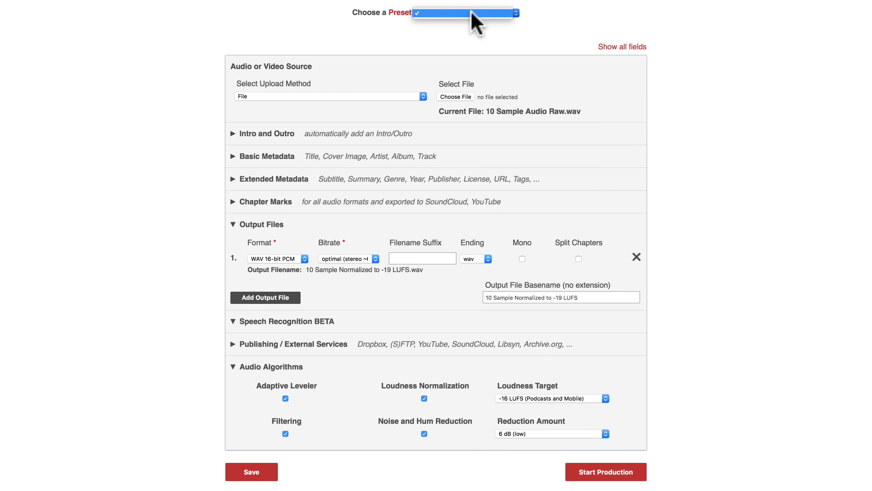
left_click(547, 10)
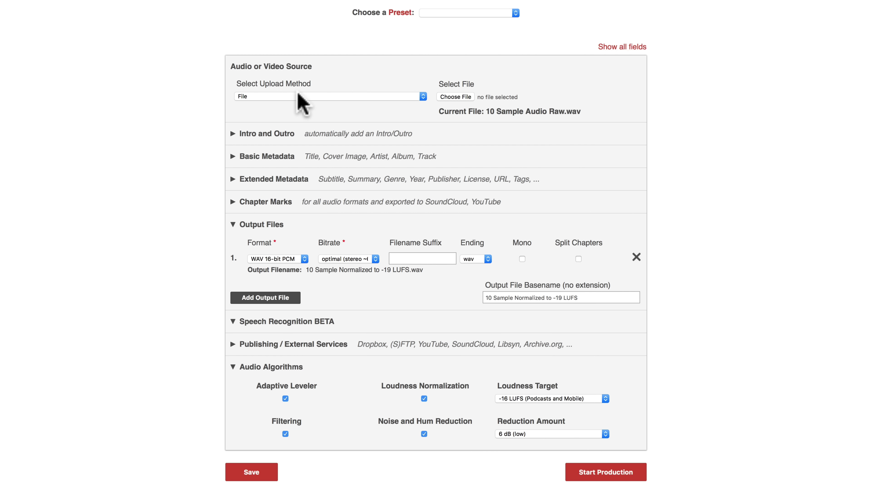
Keep File as the upload method and select the .wav extension of the current file
left_click(371, 96)
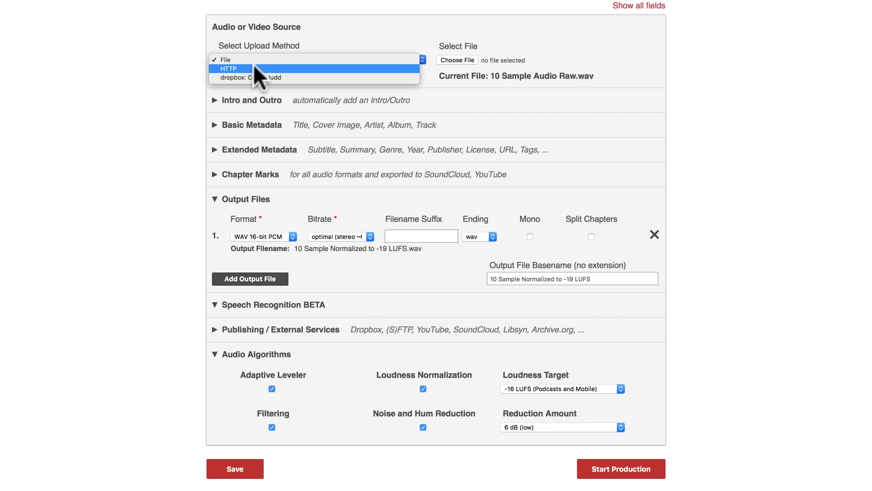
left_click(257, 44)
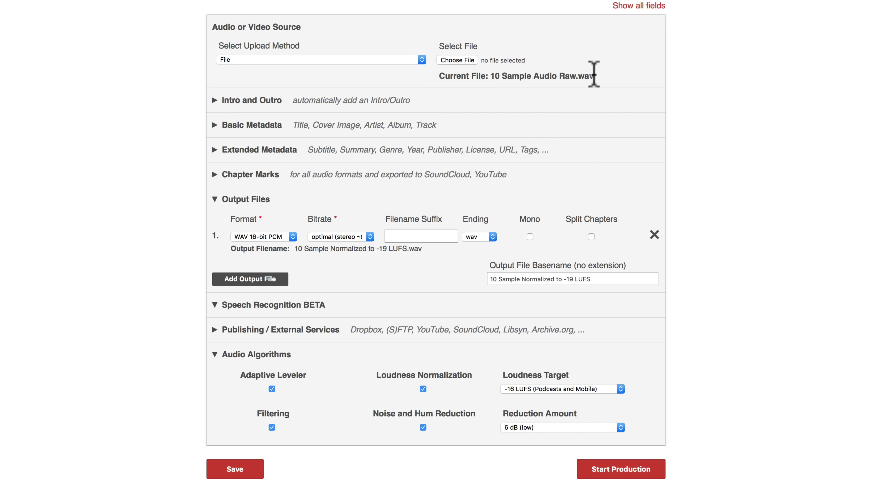
left_click_drag(596, 76, 580, 77)
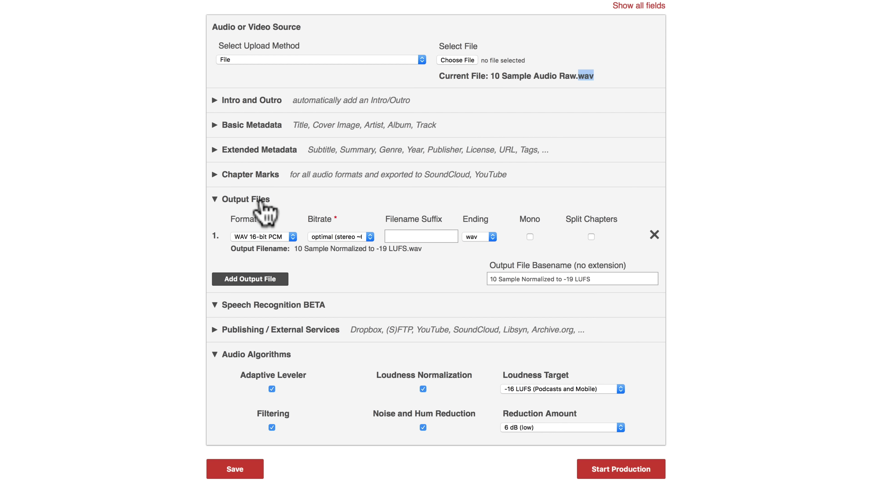
left_click(293, 236)
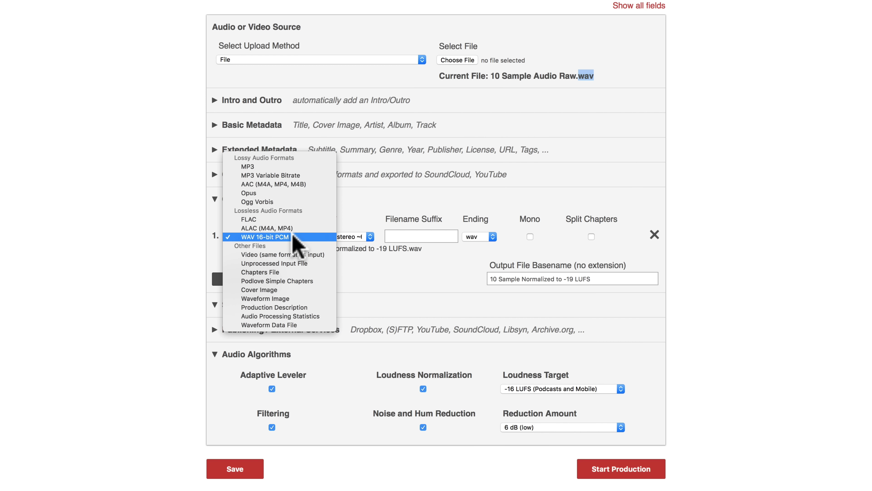
left_click(293, 237)
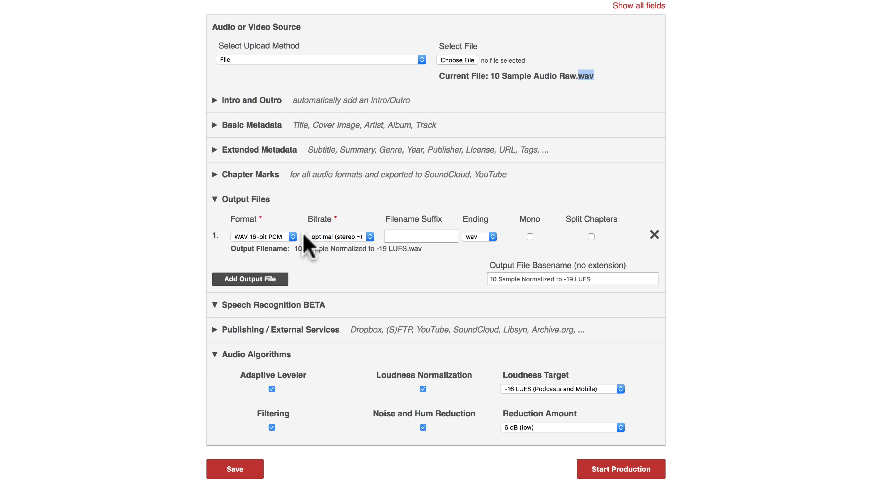
left_click(291, 236)
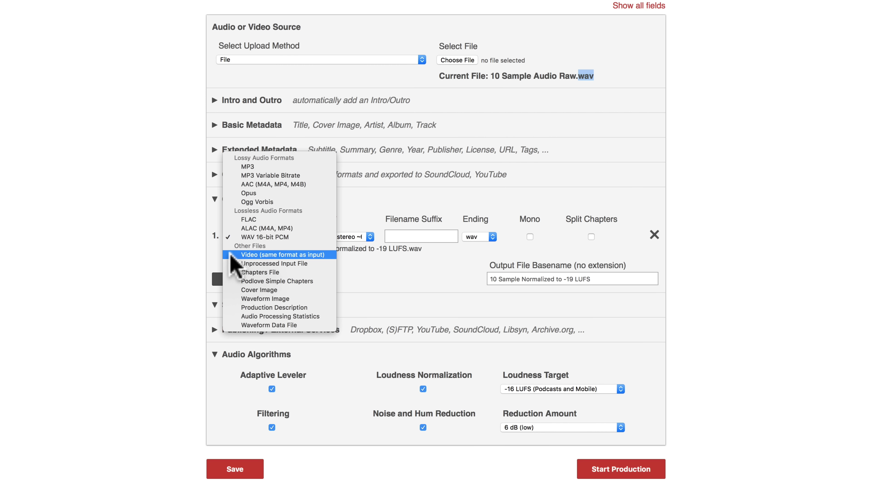
left_click(233, 264)
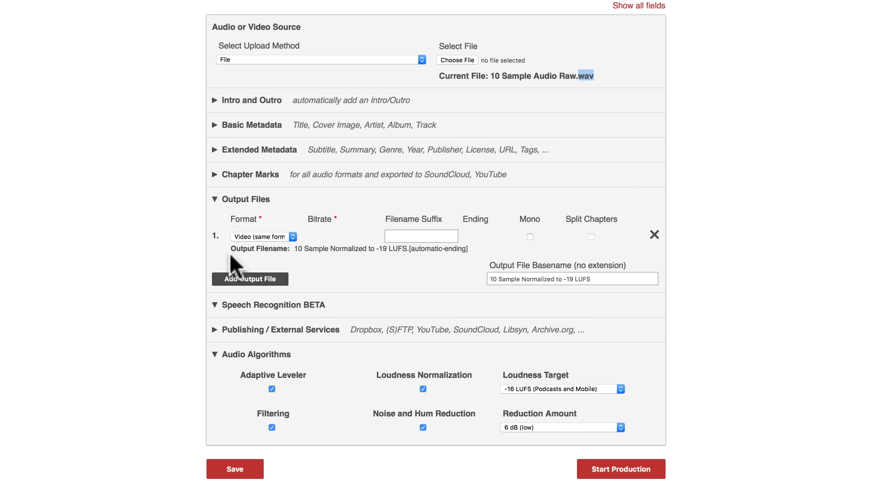
left_click(259, 237)
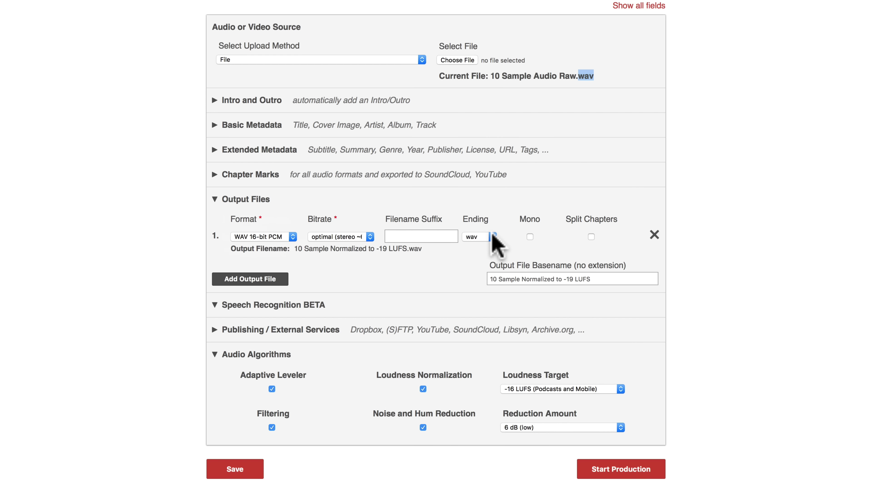
left_click(579, 280)
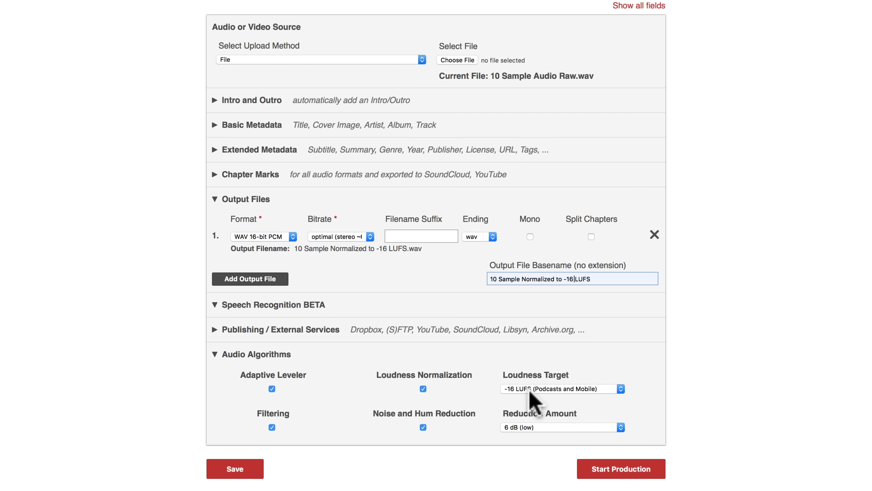
Open the Loudness Target list to pick the -16 LUFS target
left_click(535, 390)
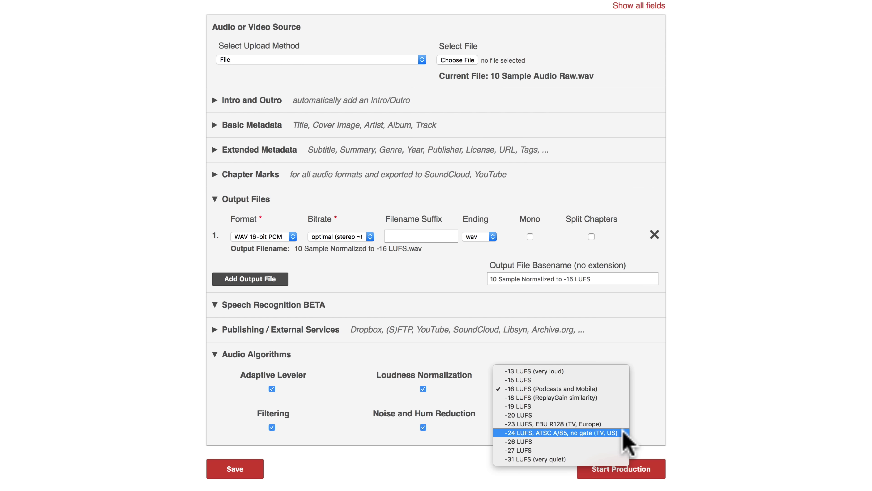
left_click(592, 388)
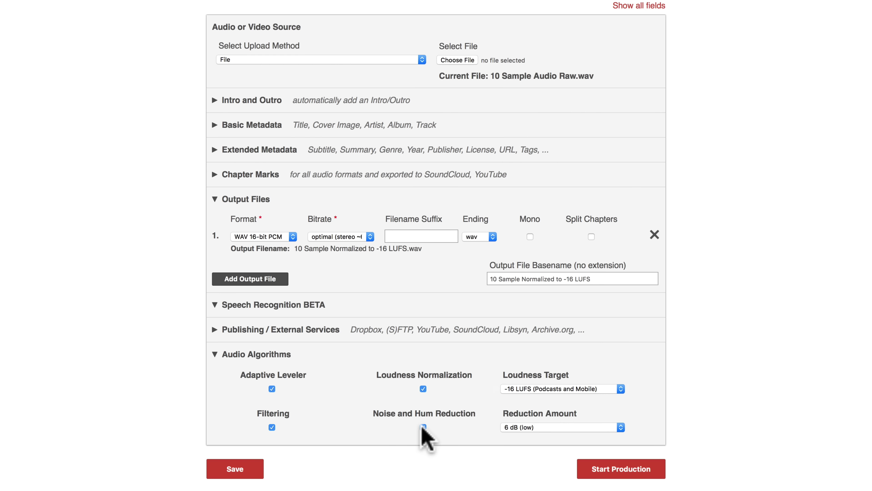
left_click(549, 427)
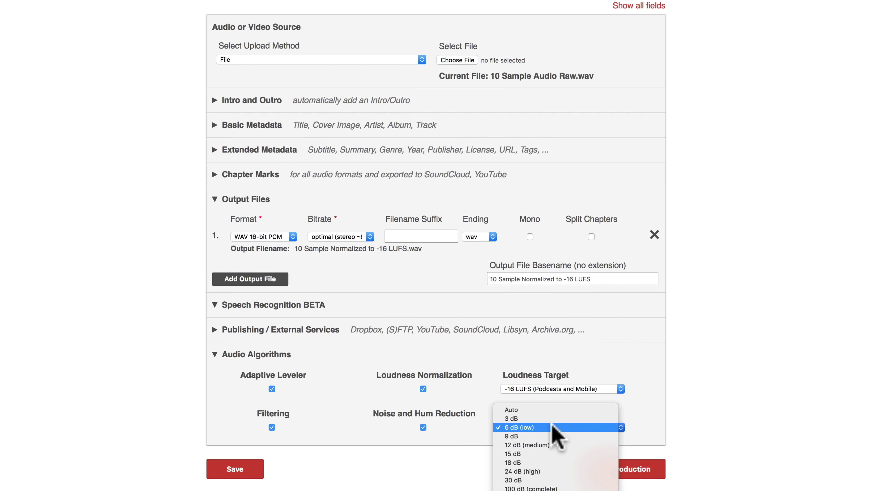
left_click(551, 427)
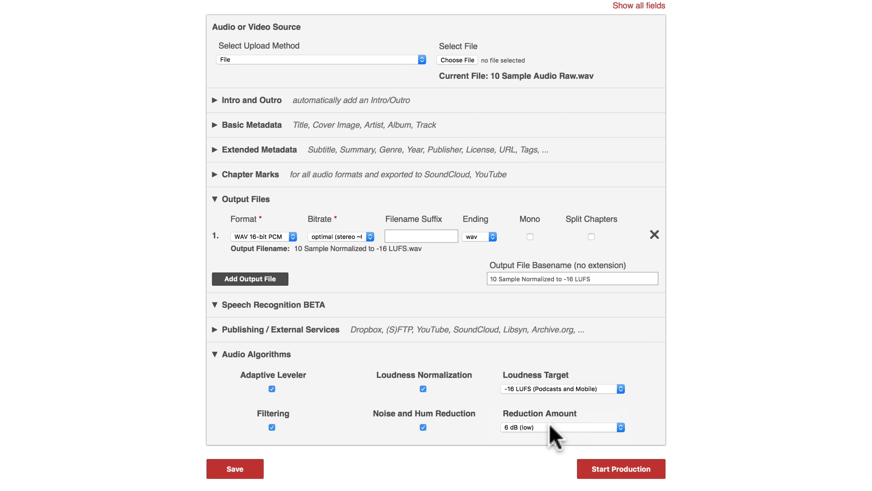
left_click(550, 426)
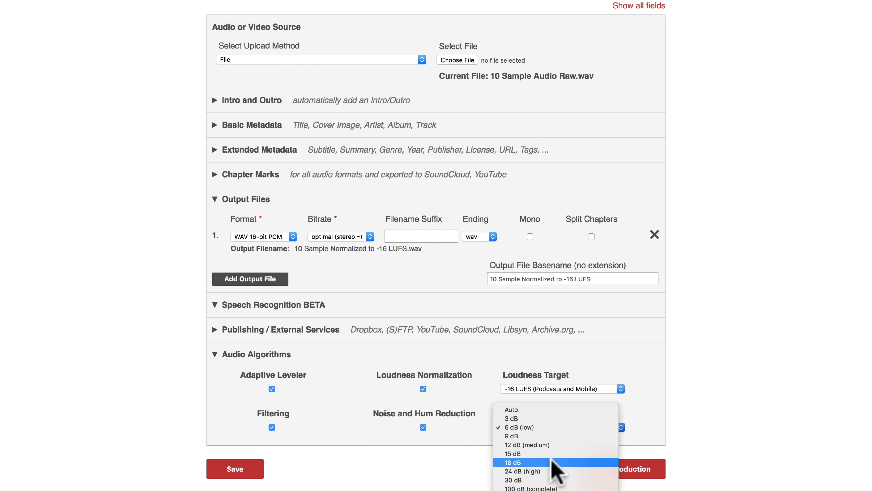
left_click(550, 427)
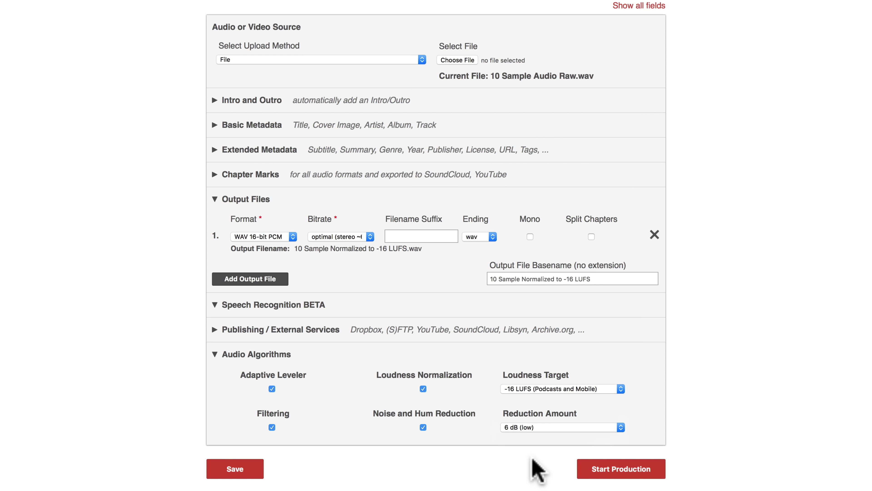
Start the production, review its result page, and reopen it for editing
left_click(609, 469)
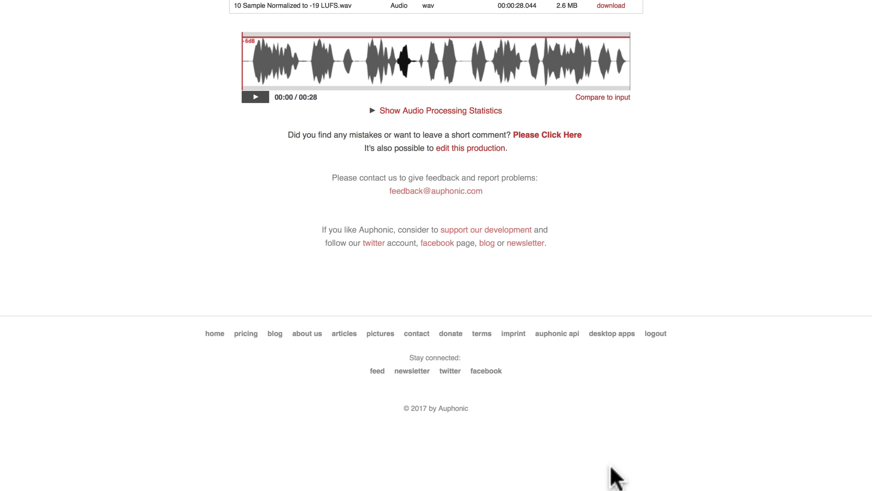
scroll(617, 478, "up", 5)
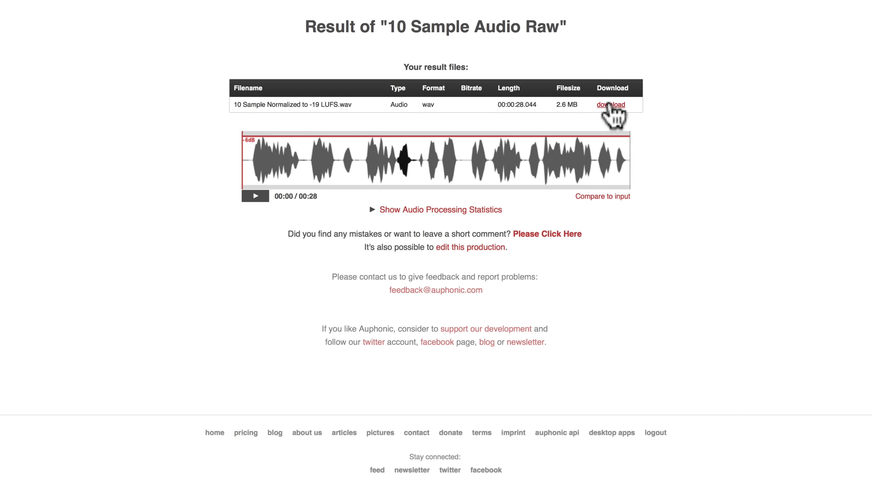
left_click(469, 247)
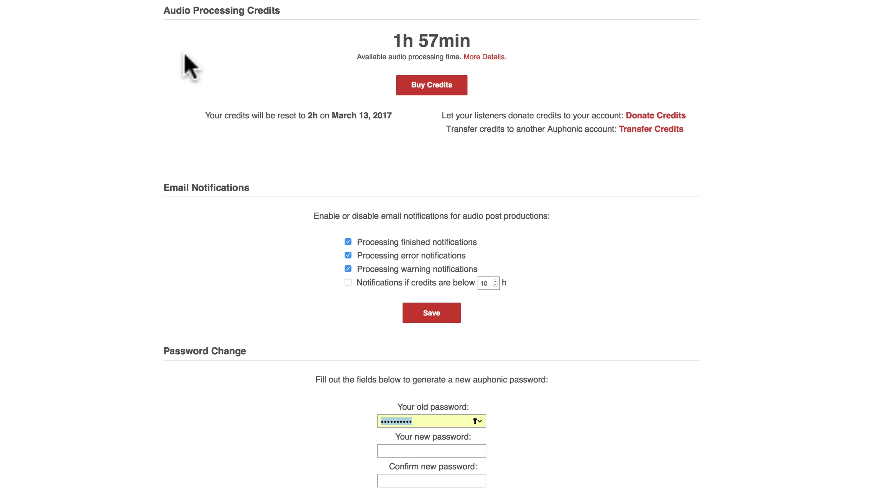
View the Buy Credits pricing page, then the Auphonic Desktop Programs overview
left_click(417, 86)
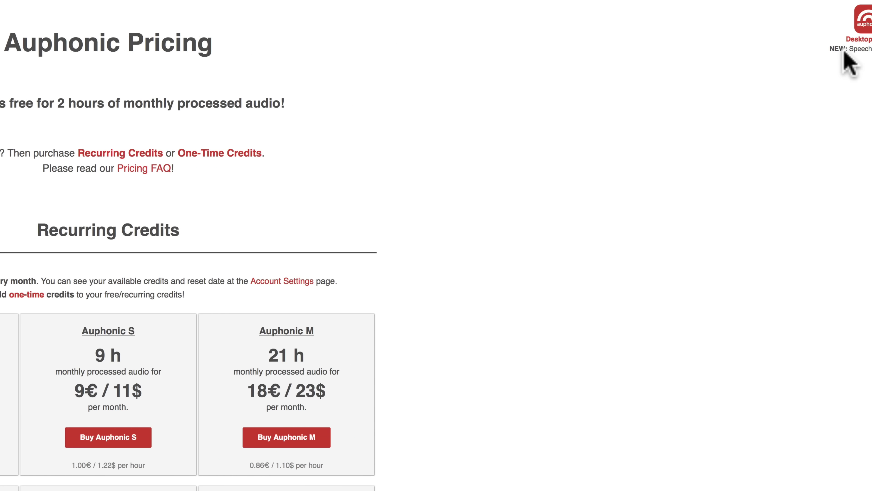
left_click(833, 29)
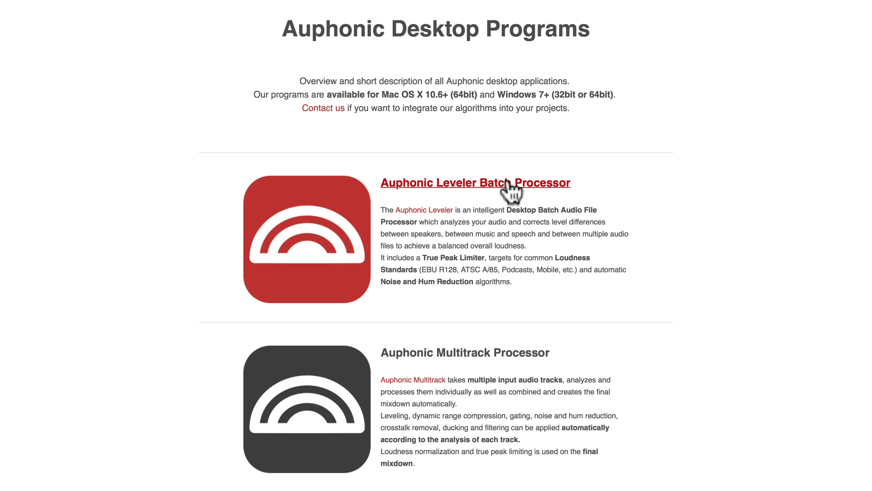
Go to the Auphonic Leveler Batch Processor page from the Desktop Programs list
left_click(532, 184)
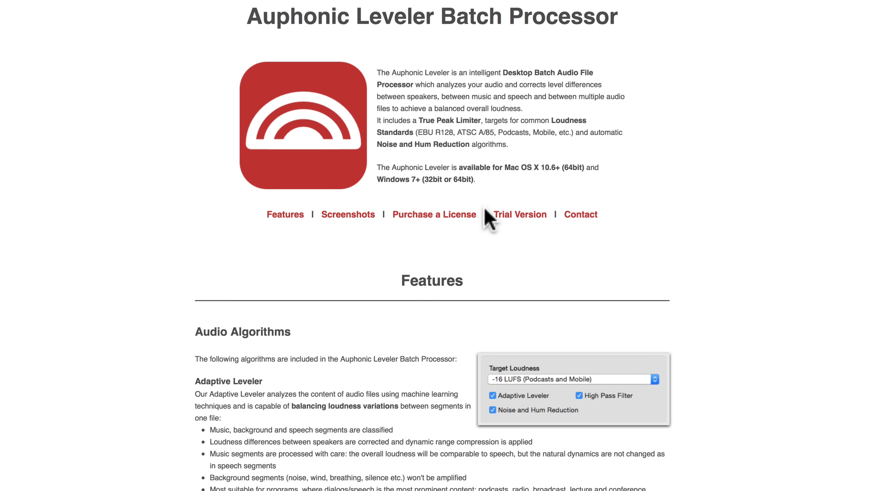